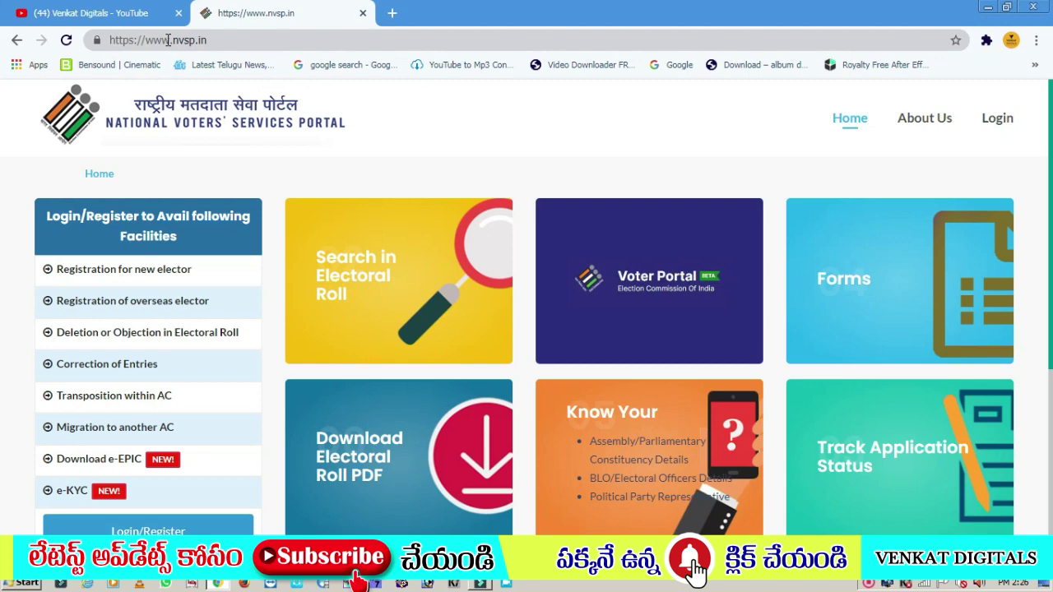
left_click_drag(145, 40, 246, 39)
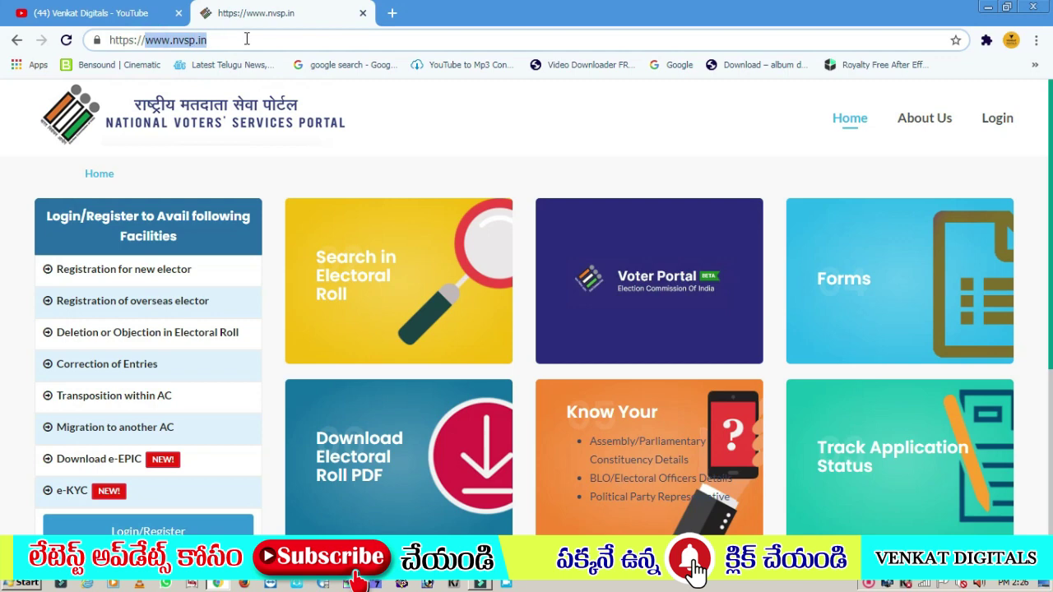
left_click(246, 38)
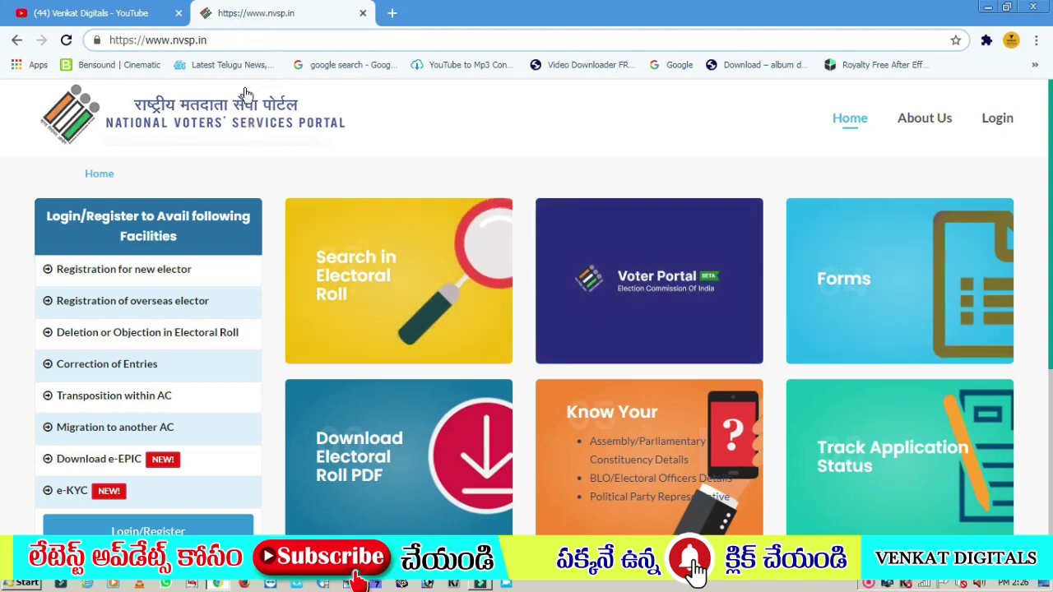
left_click_drag(210, 40, 144, 41)
key("ctrl+c")
left_click(316, 66)
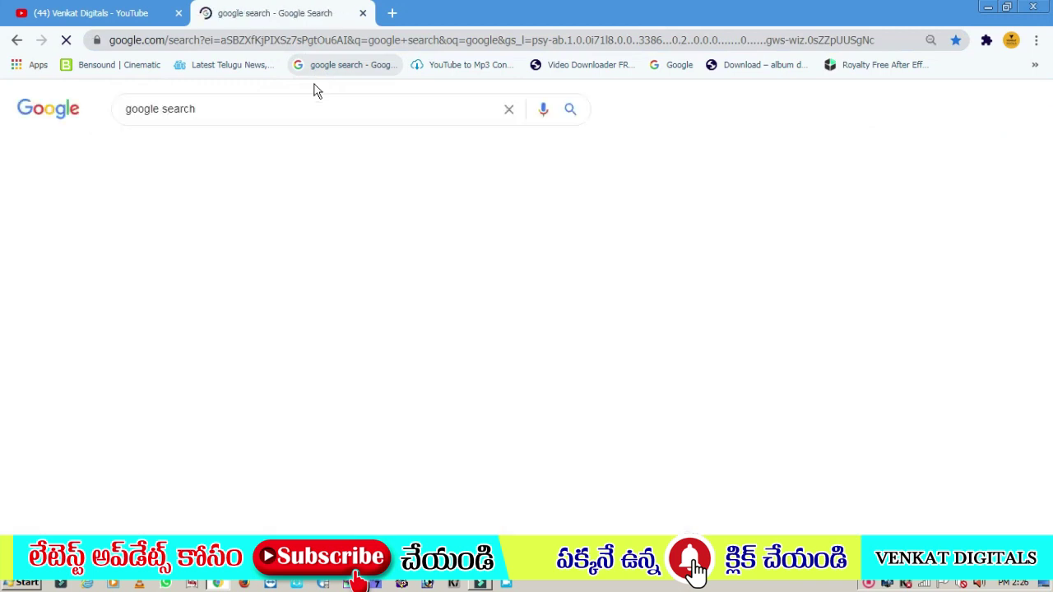
left_click(219, 105)
left_click_drag(219, 105, 128, 113)
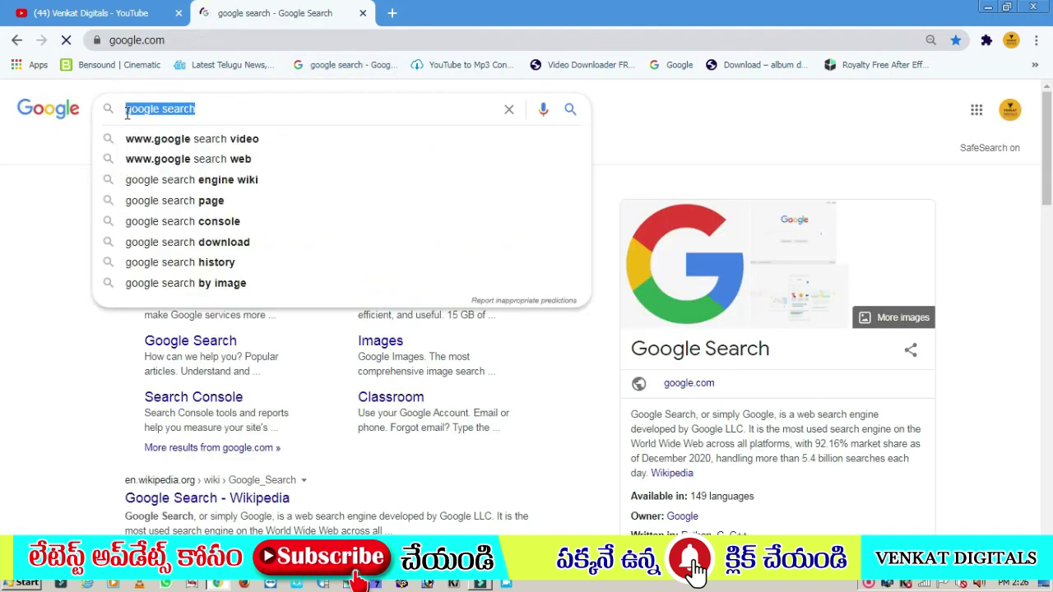
key("ctrl+v")
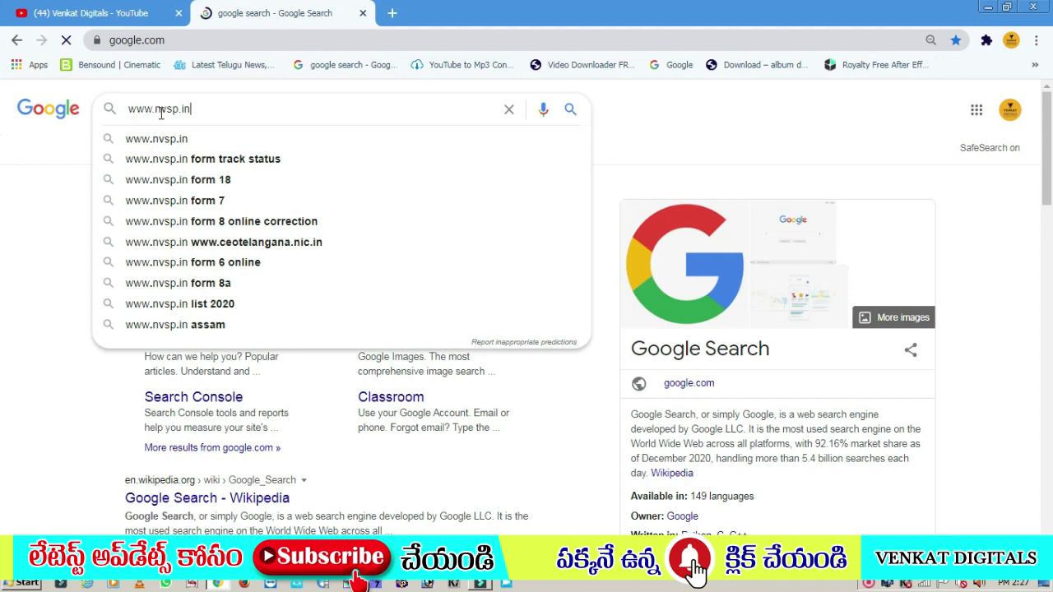
left_click(182, 144)
left_click(137, 233)
left_click(138, 233)
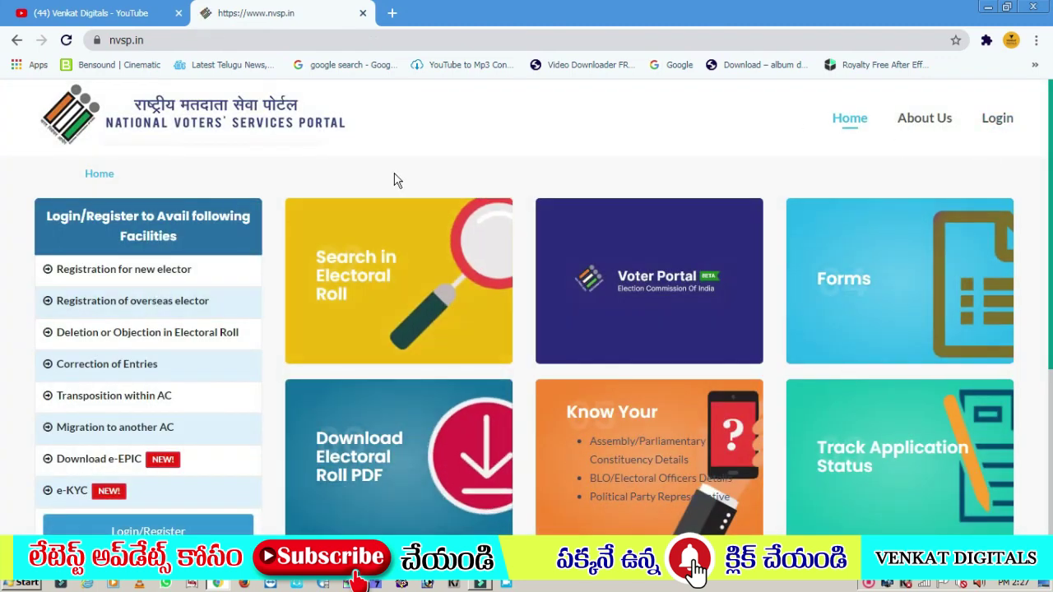
Scroll down and back up the NVSP home page, then bring up Chrome's three-dot menu
scroll(344, 454, "down", 2)
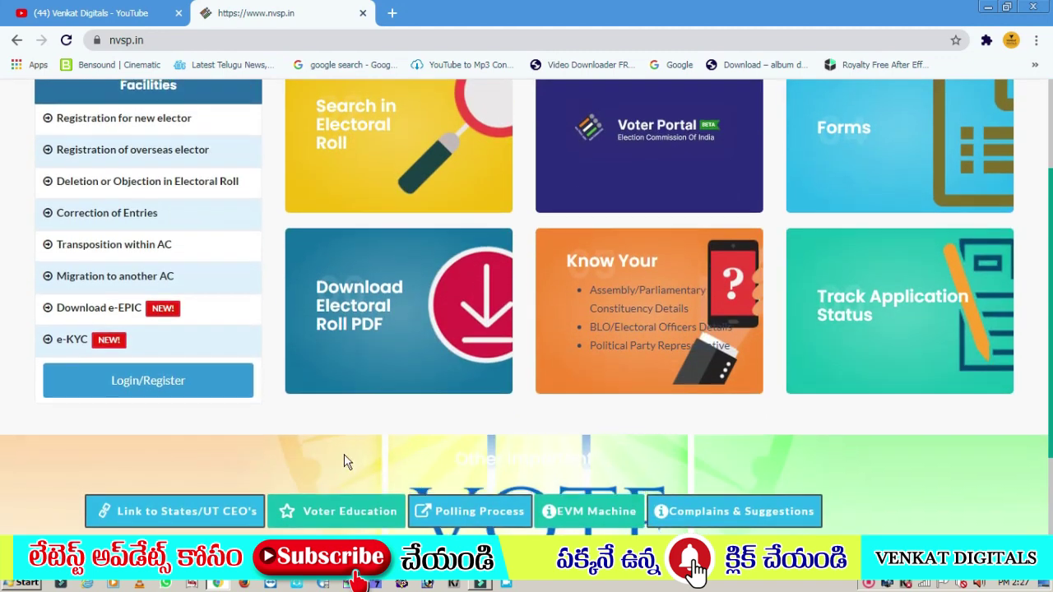
scroll(344, 454, "up", 2)
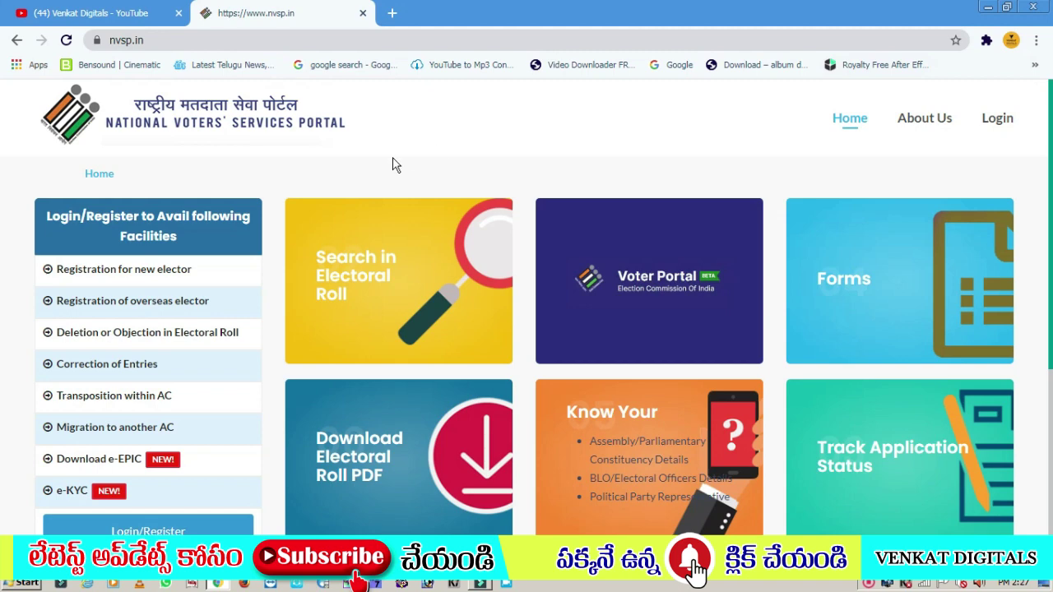
left_click(1037, 41)
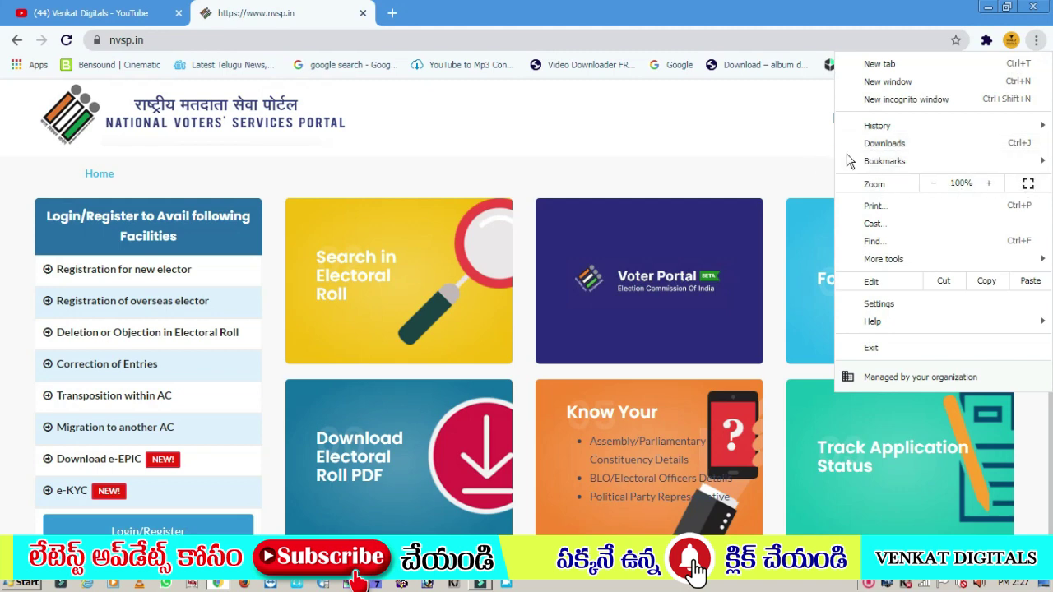
Dismiss the Chrome three-dot menu by clicking on the page
left_click(787, 147)
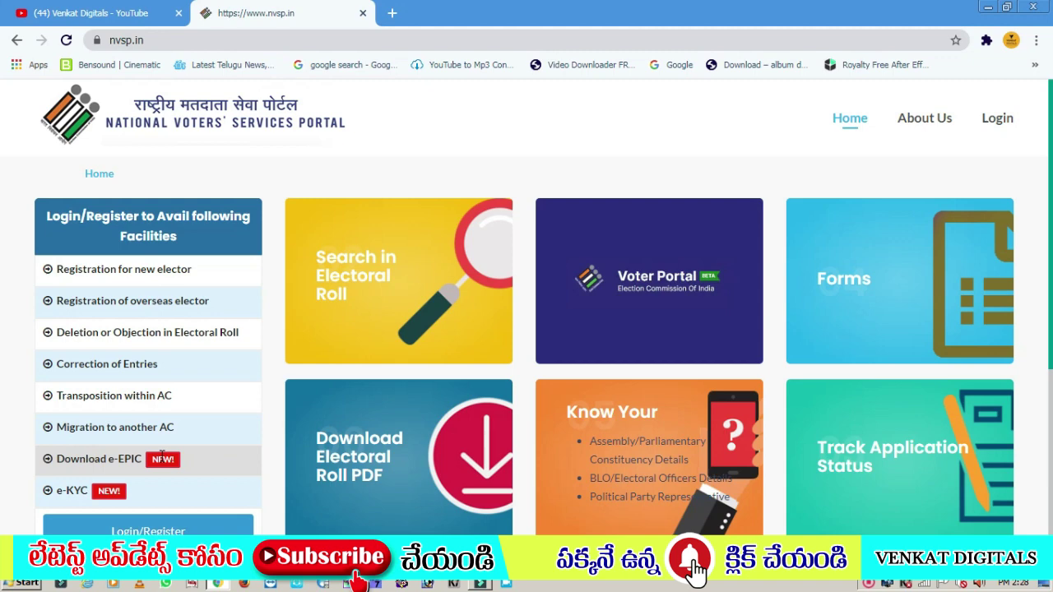
Log out of the NVSP account through the account icon's Logout option
scroll(162, 455, "down", 1)
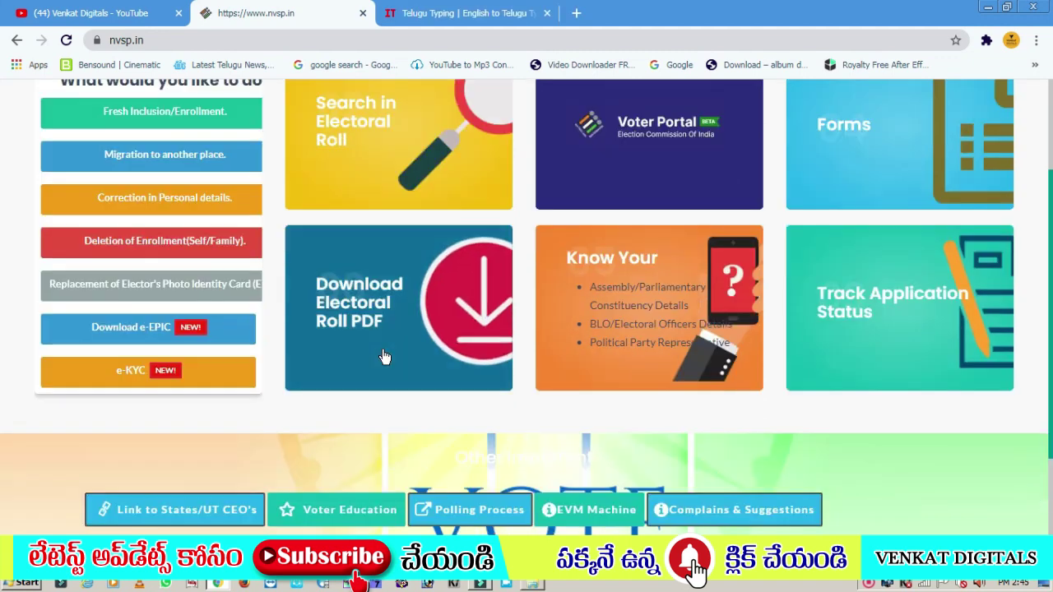
scroll(800, 272, "up", 2)
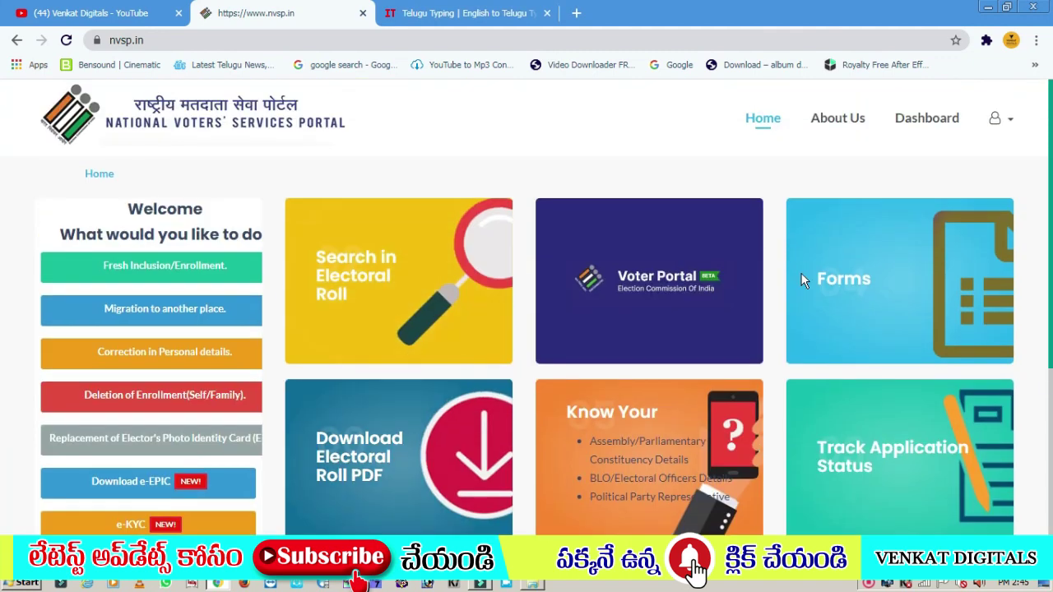
left_click(1010, 121)
left_click(936, 206)
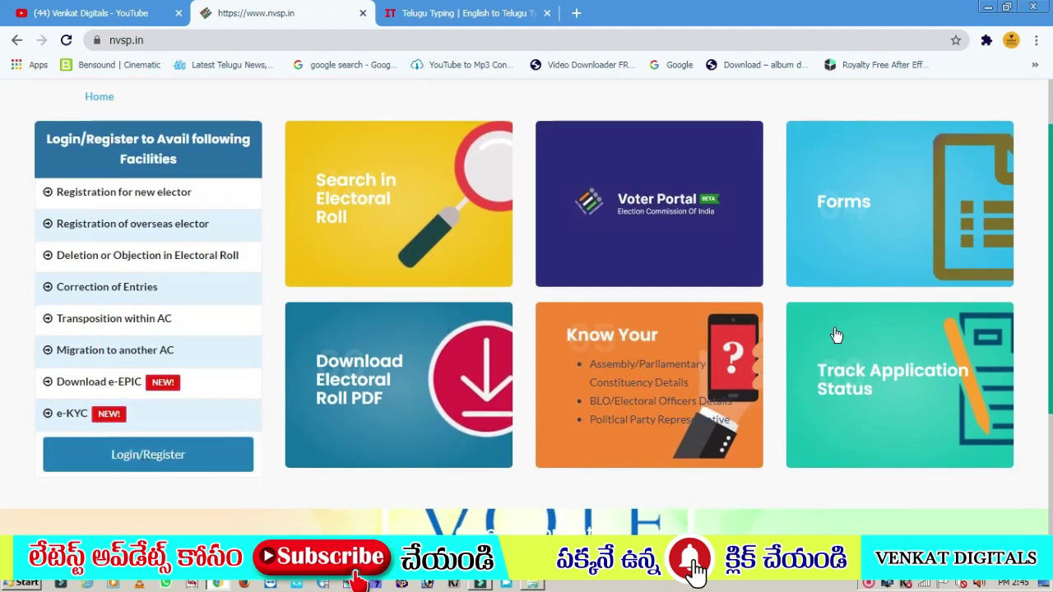
scroll(1007, 140, "up", 1)
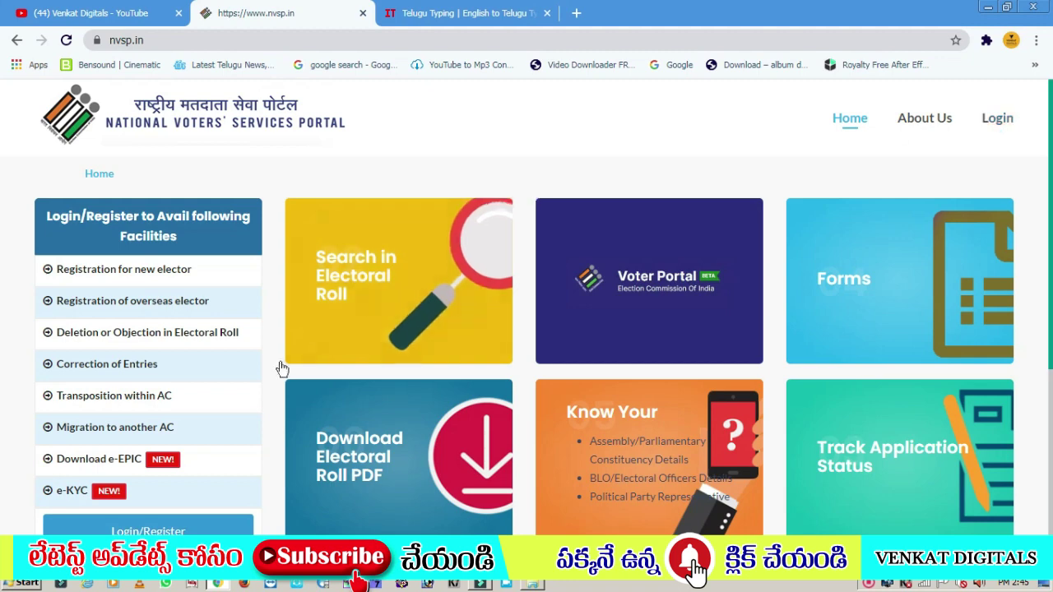
Go to the NVSP login page and choose 'Register as a new user'
left_click(1007, 122)
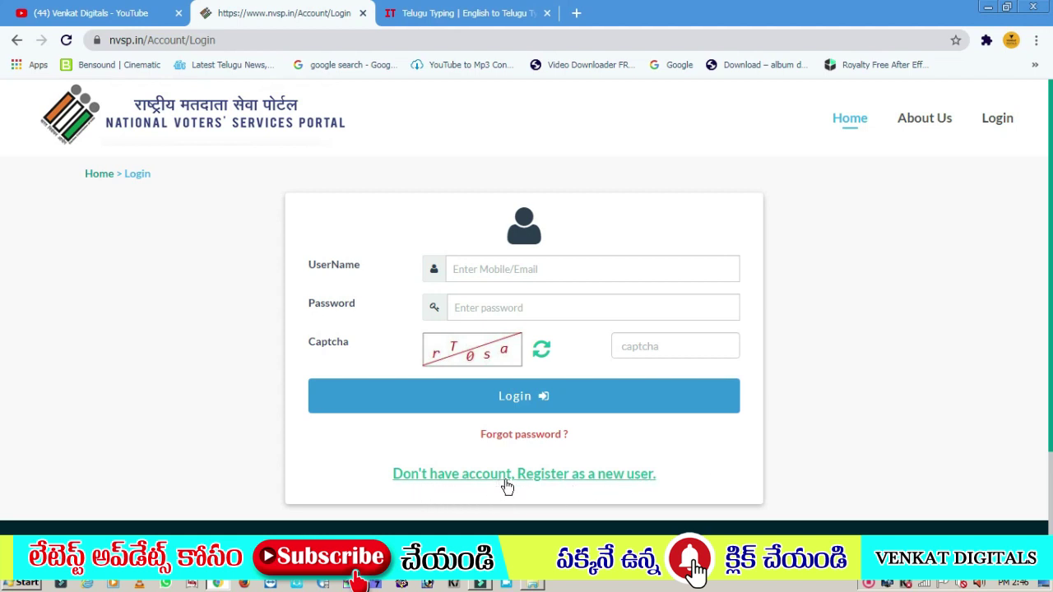
left_click(619, 474)
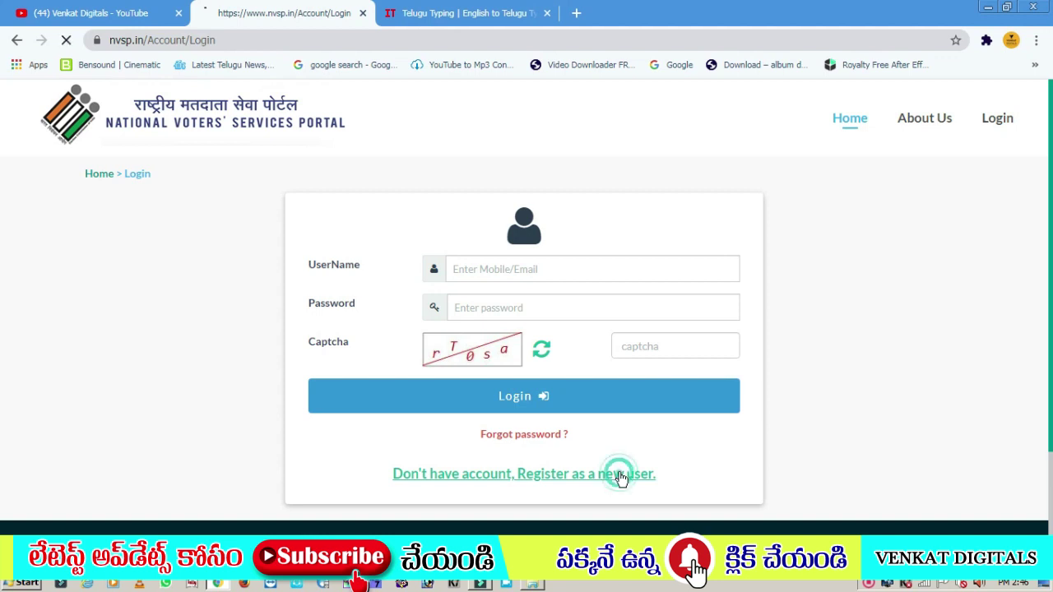
left_click(621, 475)
scroll(297, 324, "down", 2)
scroll(298, 331, "up", 2)
scroll(299, 333, "down", 1)
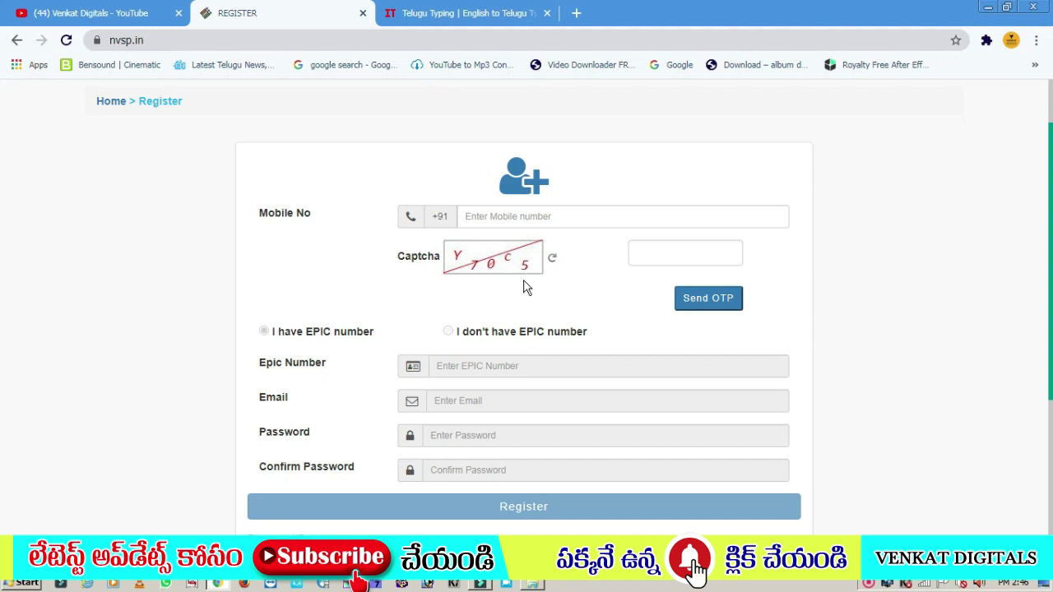
scroll(781, 292, "up", 1)
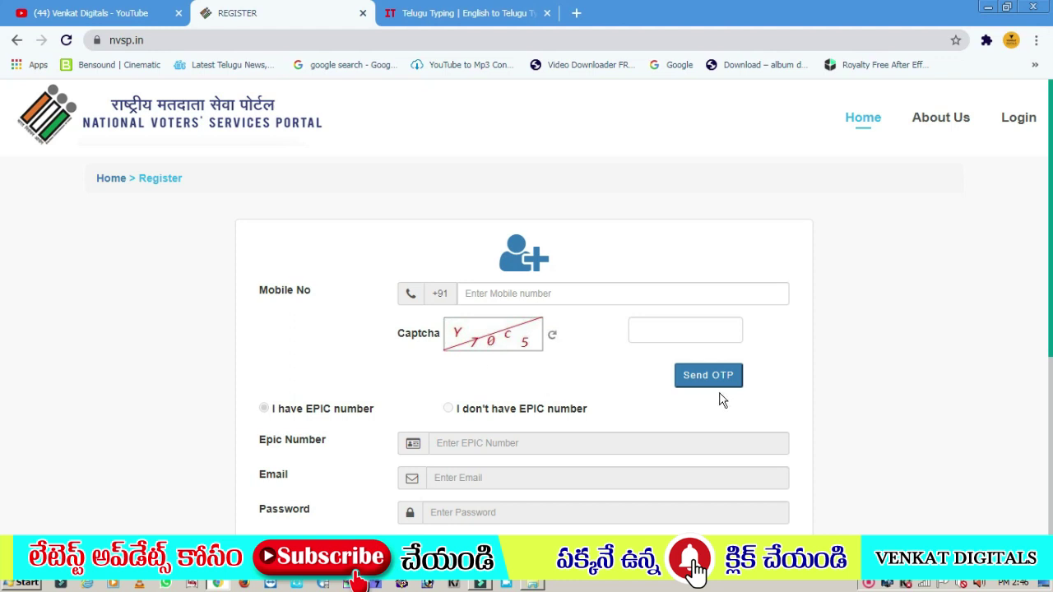
scroll(720, 400, "down", 1)
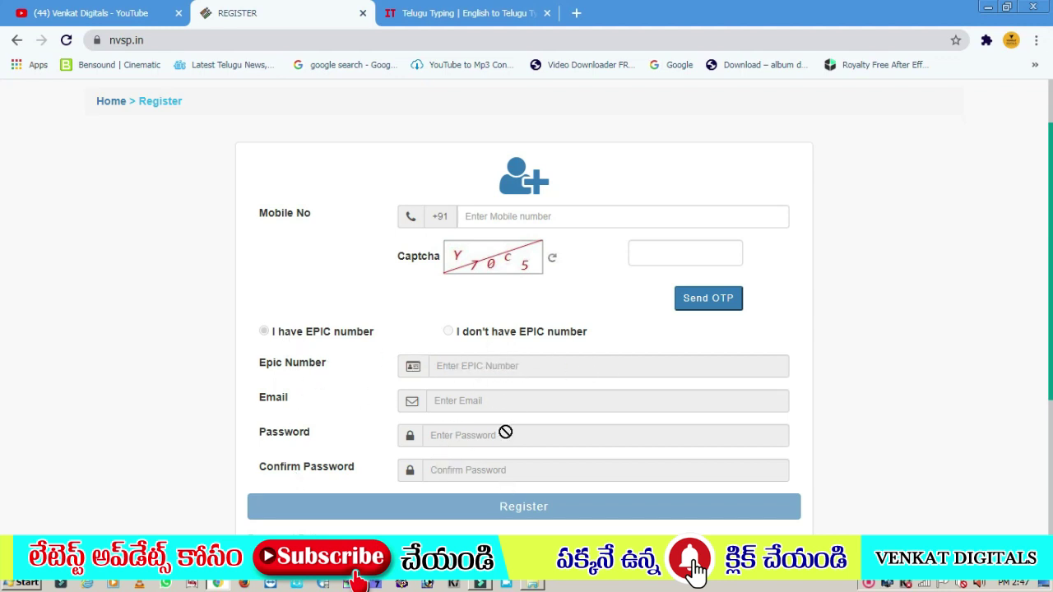
scroll(550, 365, "down", 1)
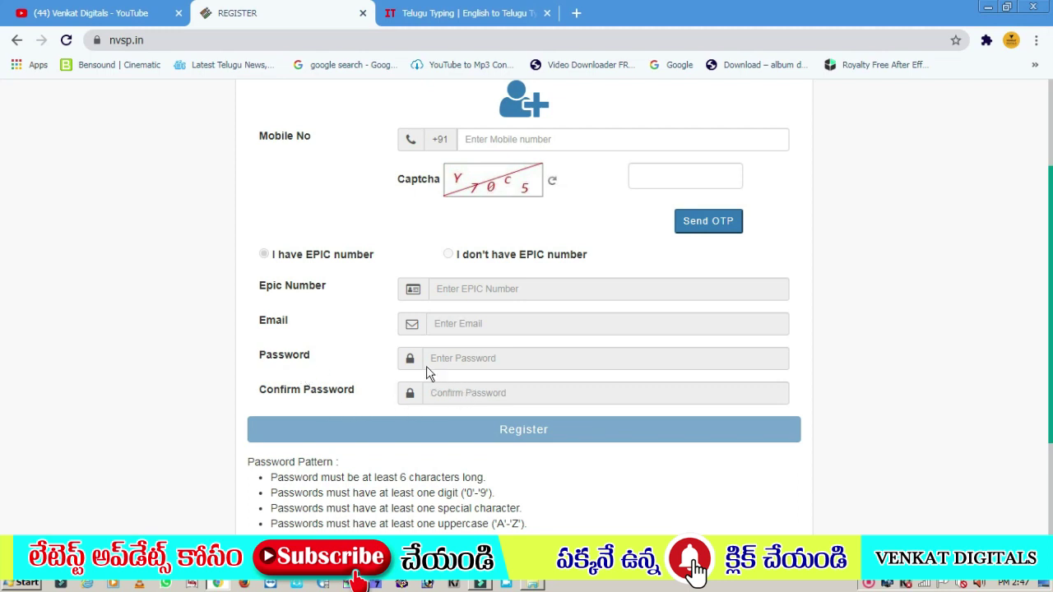
scroll(352, 436, "down", 2)
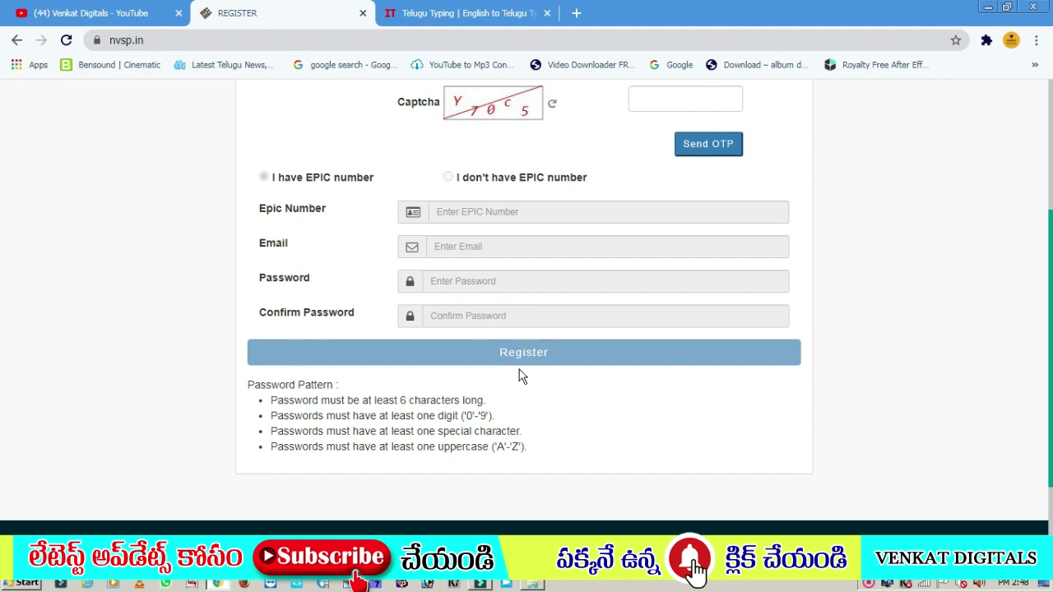
scroll(519, 376, "up", 3)
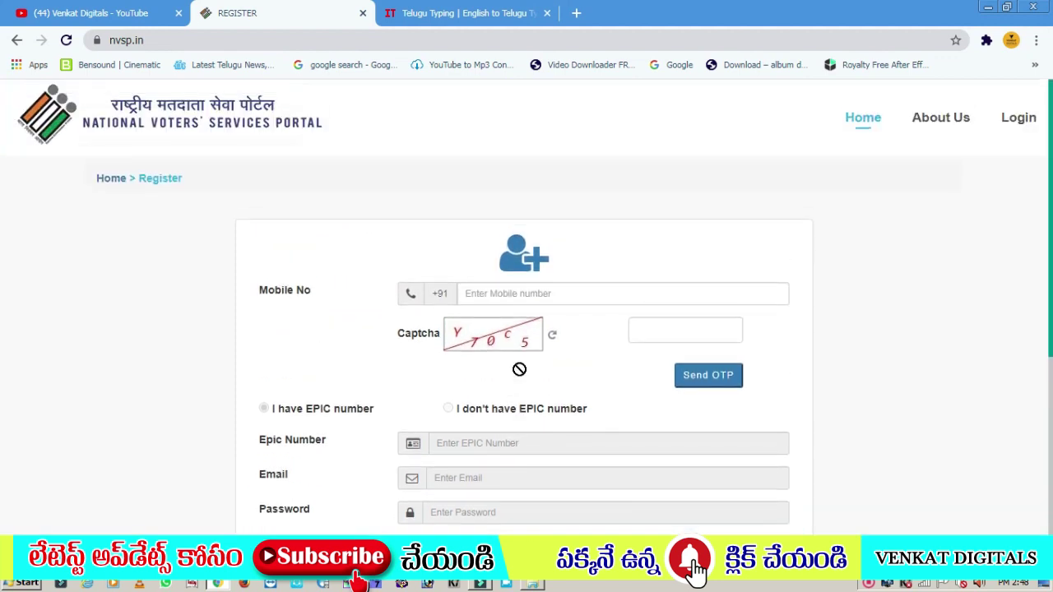
scroll(518, 376, "down", 2)
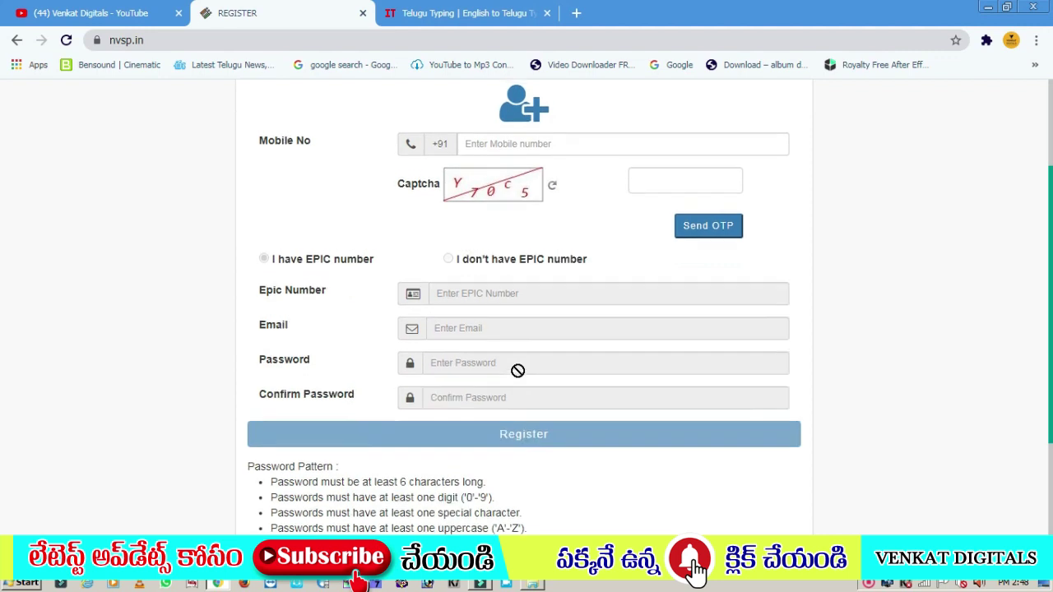
scroll(517, 372, "up", 2)
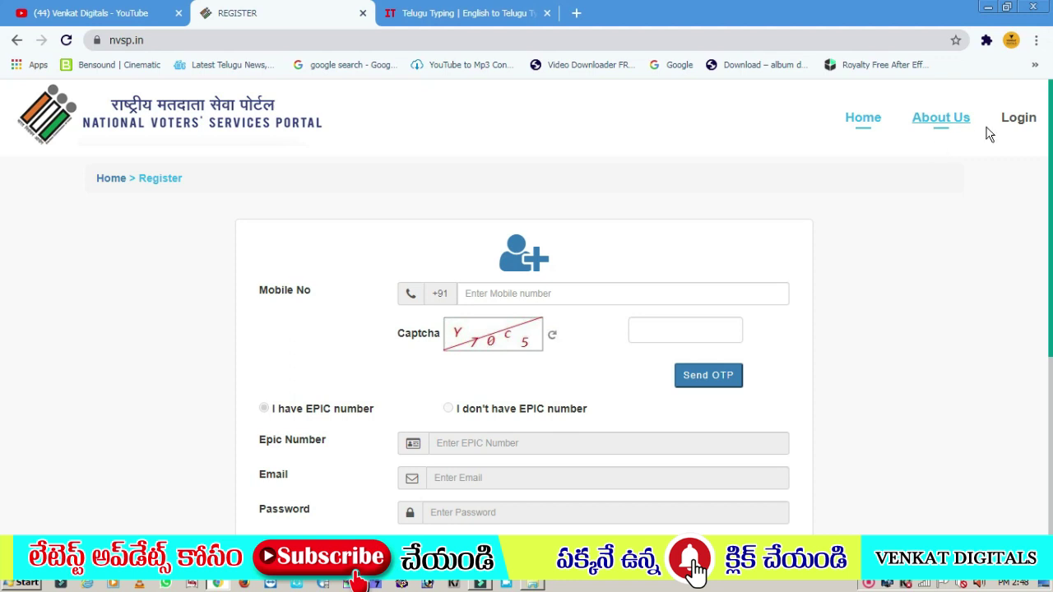
Log in with the account's mobile number or e-mail, password and captcha
left_click(1017, 120)
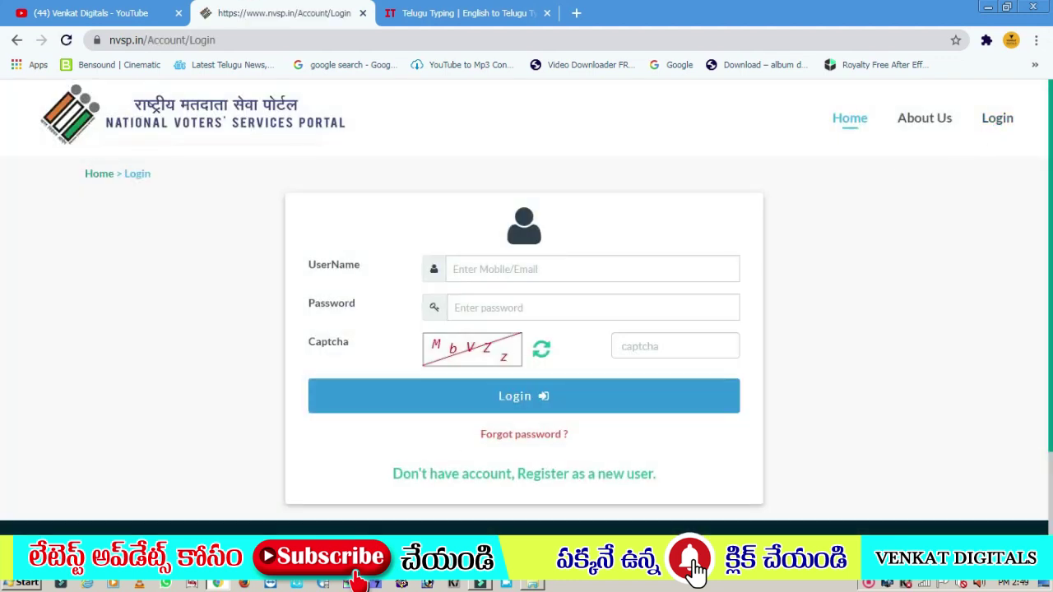
left_click(1001, 122)
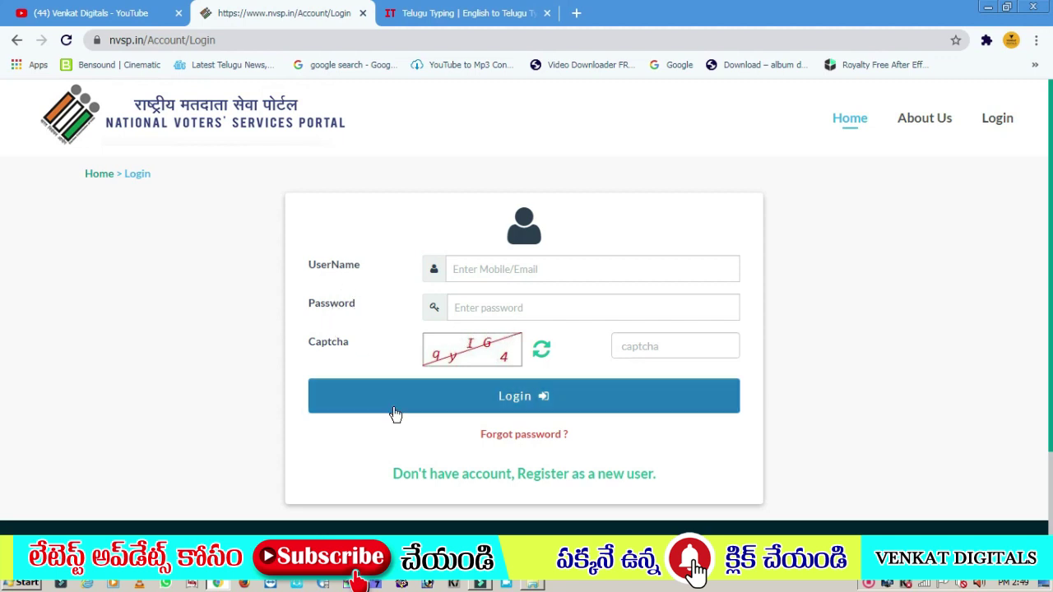
left_click(486, 270)
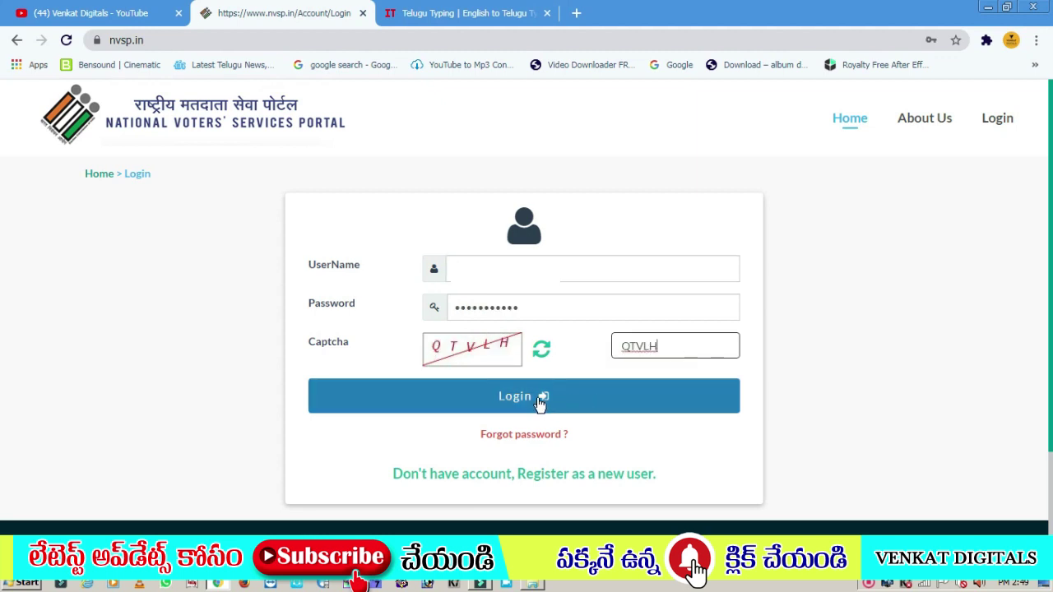
left_click(537, 399)
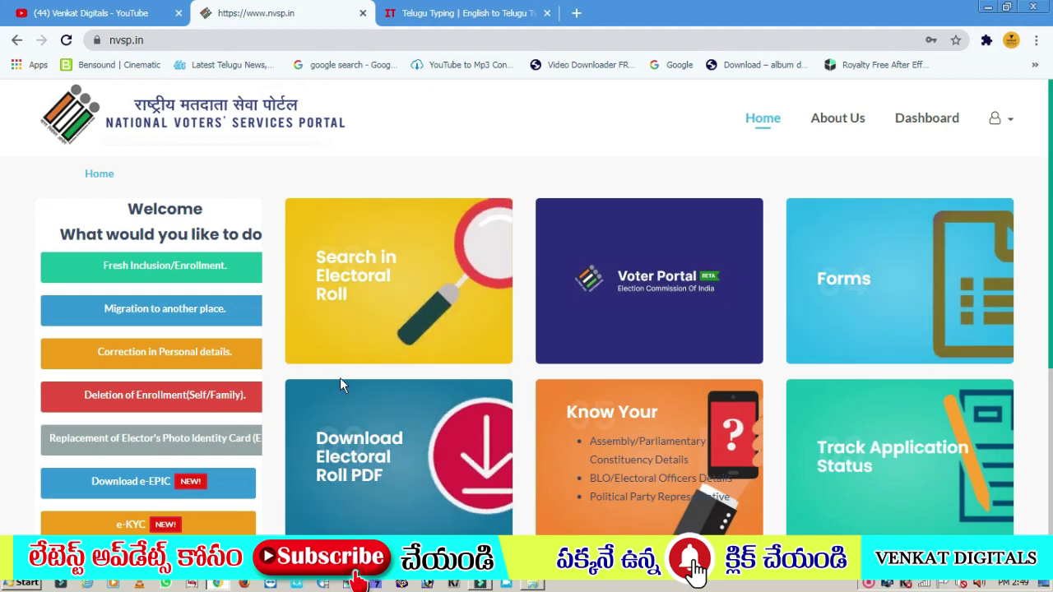
scroll(568, 332, "down", 2)
scroll(165, 477, "up", 2)
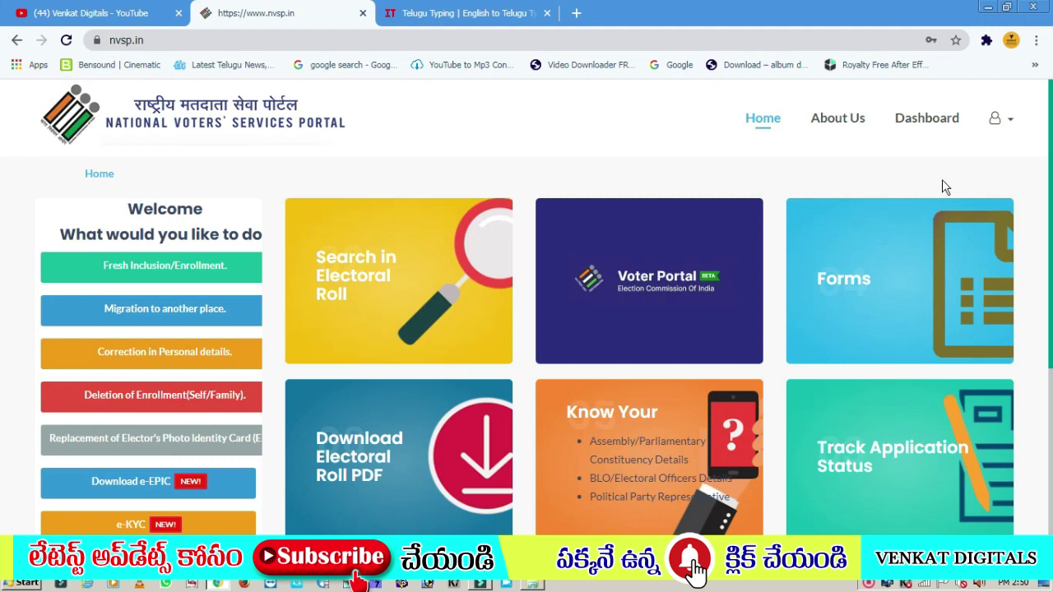
left_click(1009, 124)
scroll(486, 258, "down", 3)
scroll(447, 437, "up", 3)
scroll(517, 427, "down", 1)
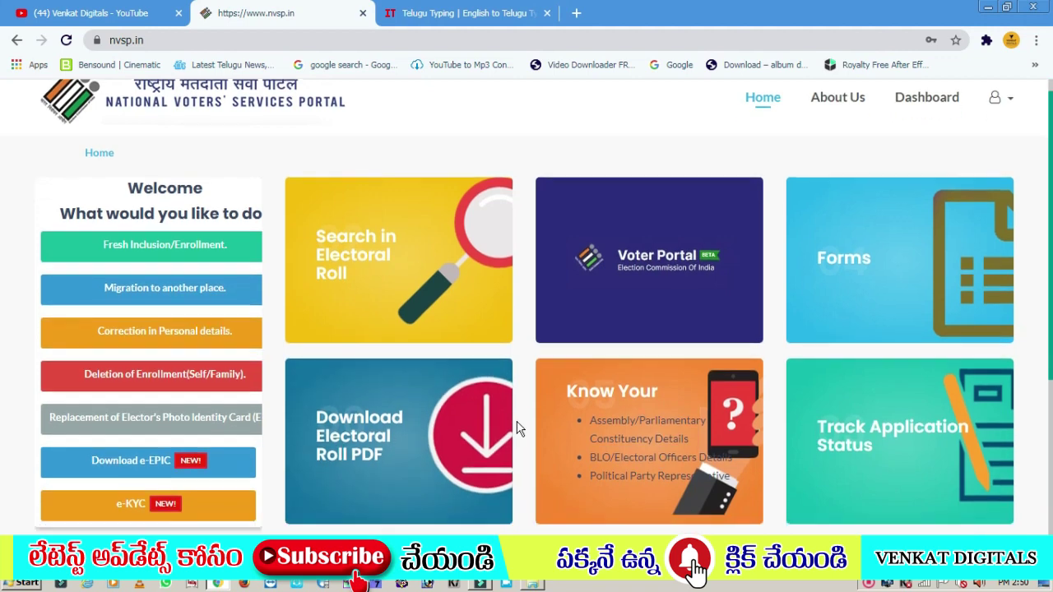
scroll(518, 428, "up", 1)
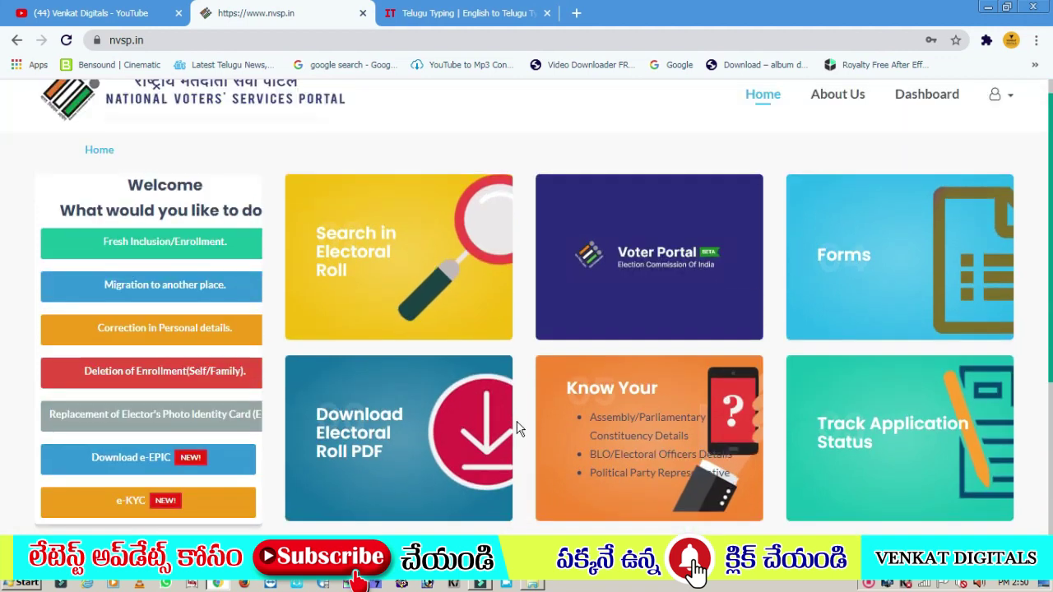
scroll(556, 359, "down", 3)
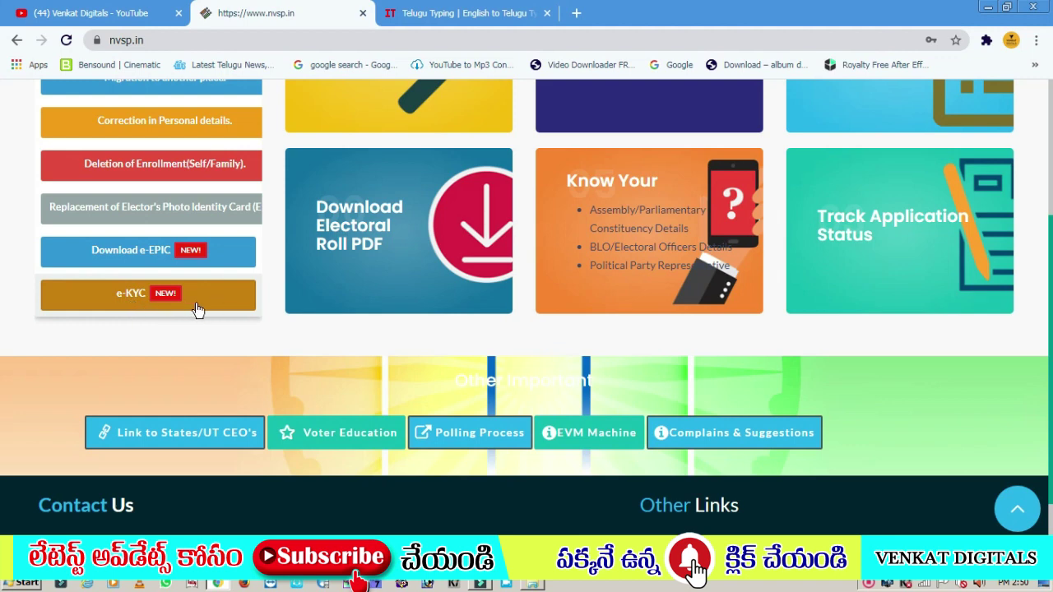
On Download e-EPIC, enter the EPIC number, select Andhra Pradesh, and search
left_click(150, 252)
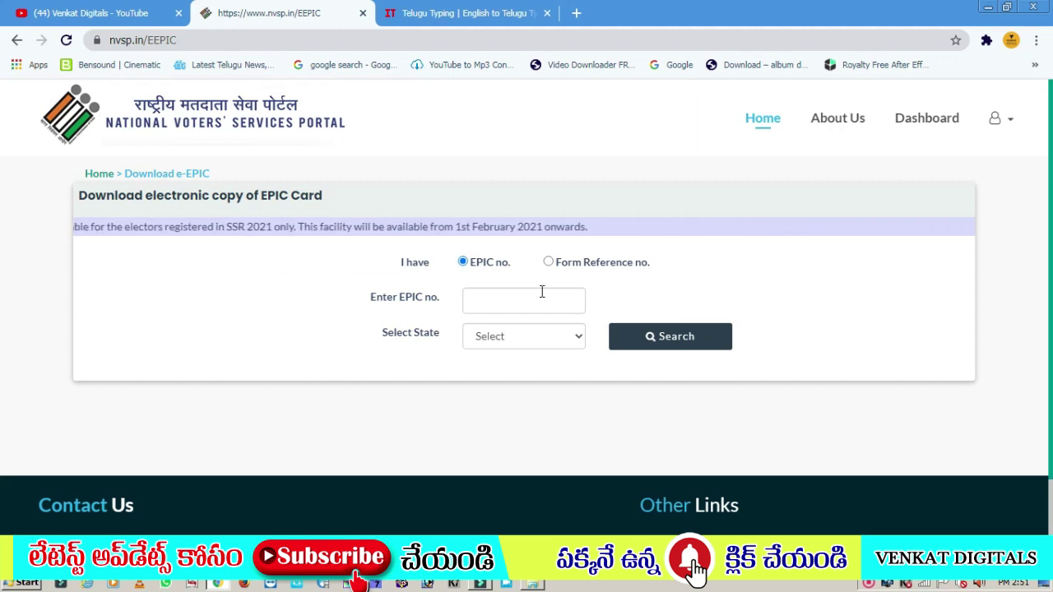
left_click(509, 298)
type("S")
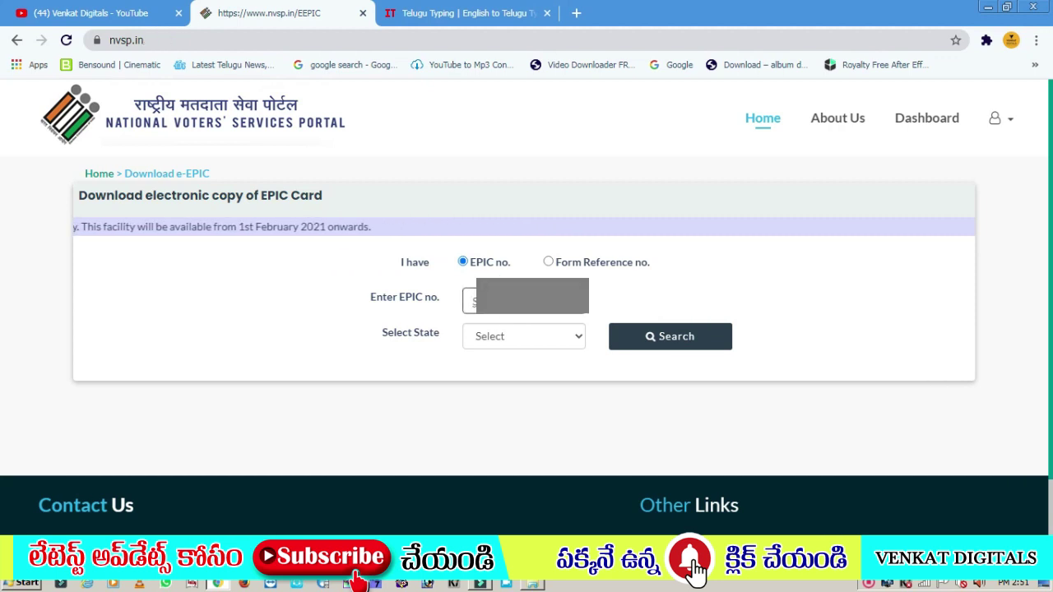
left_click(503, 344)
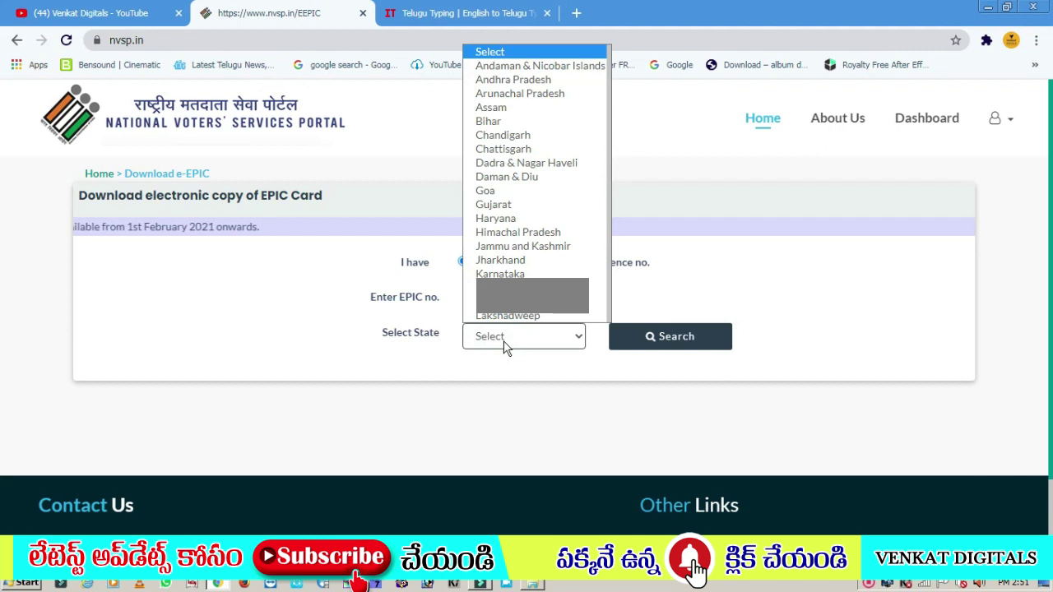
left_click(509, 80)
left_click(662, 335)
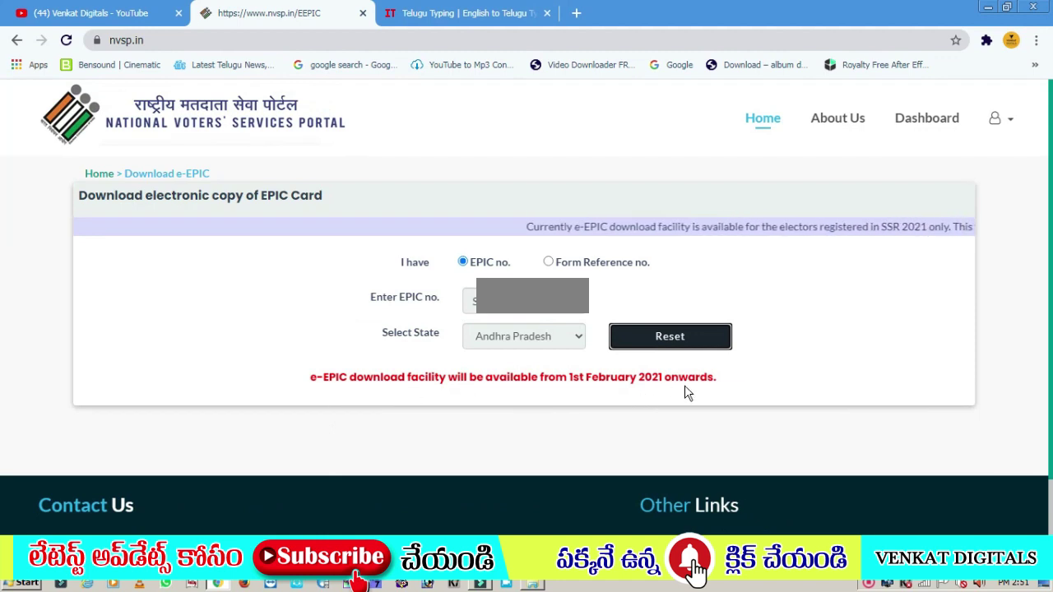
left_click_drag(421, 227, 914, 247)
Reopen Download e-EPIC on the portal, then switch to the YouTube channel tab
left_click(834, 289)
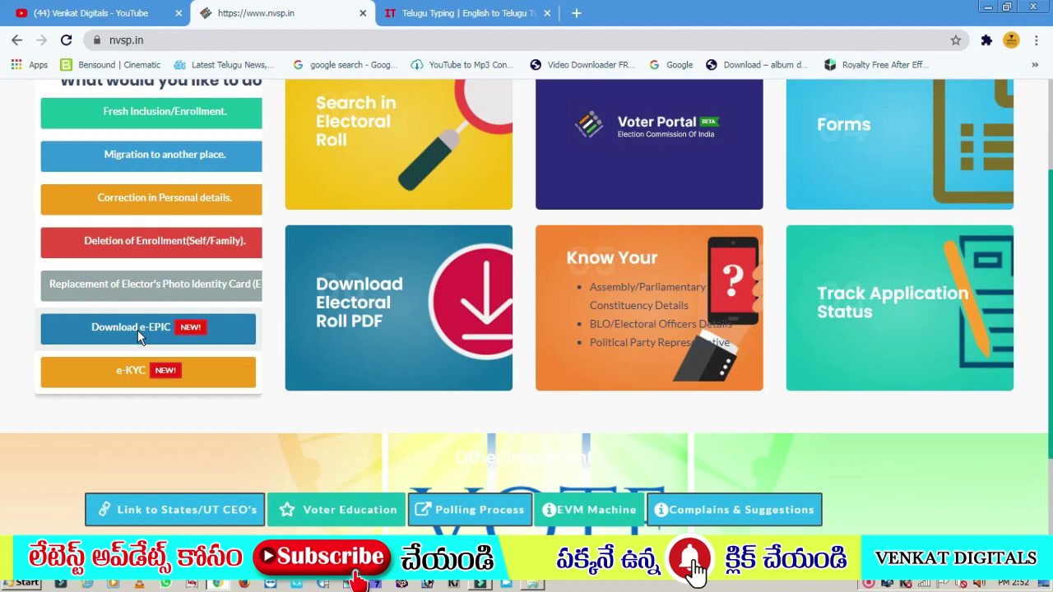
left_click(137, 330)
left_click(115, 13)
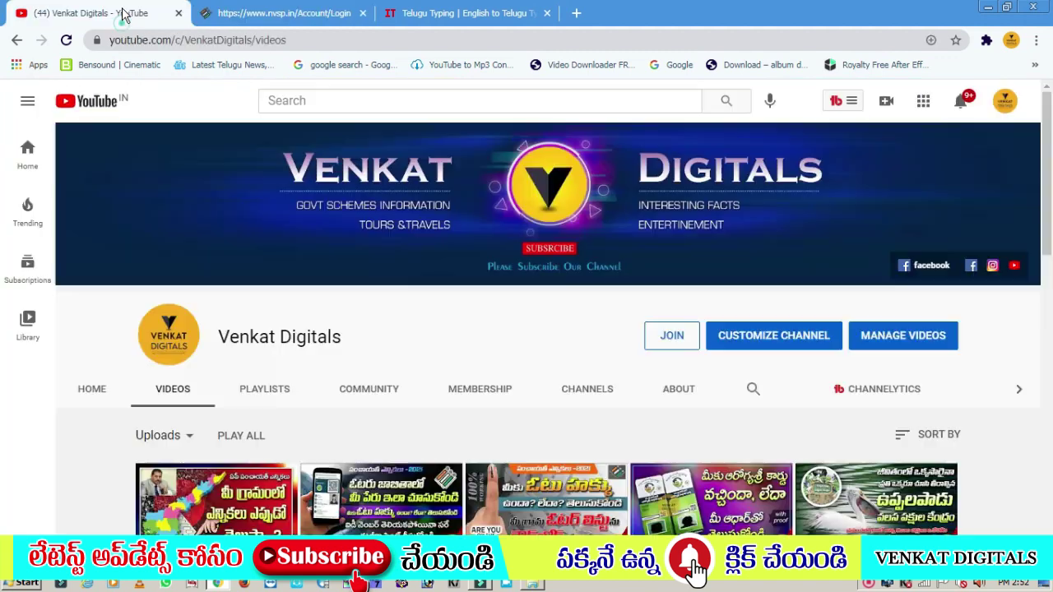